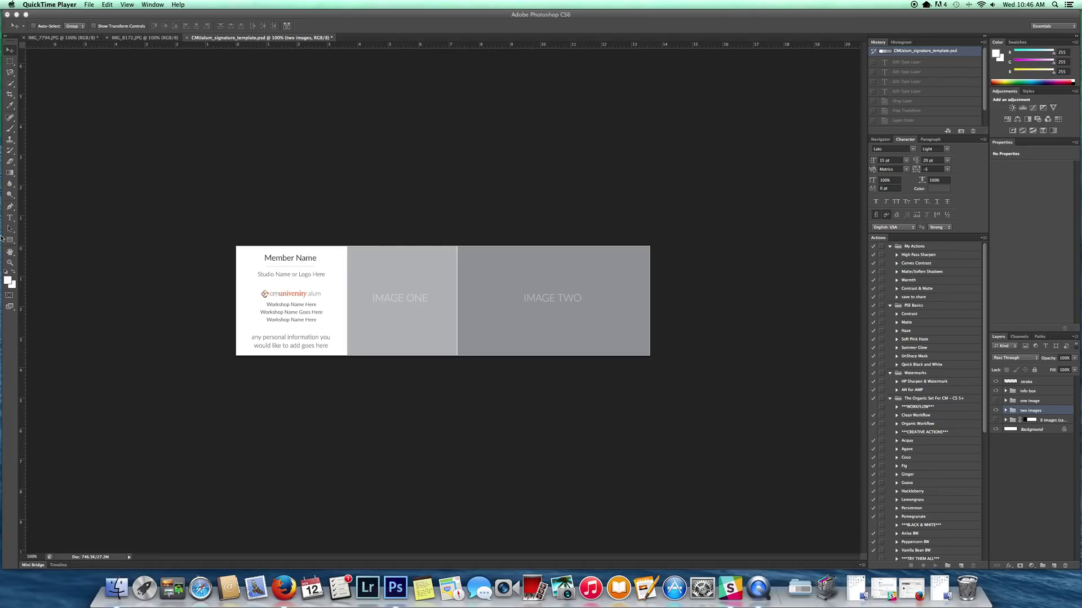
# Step: Bring Photoshop to the front with the CMIalum_signature_template.psd banner showing
pyautogui.click(12, 221)
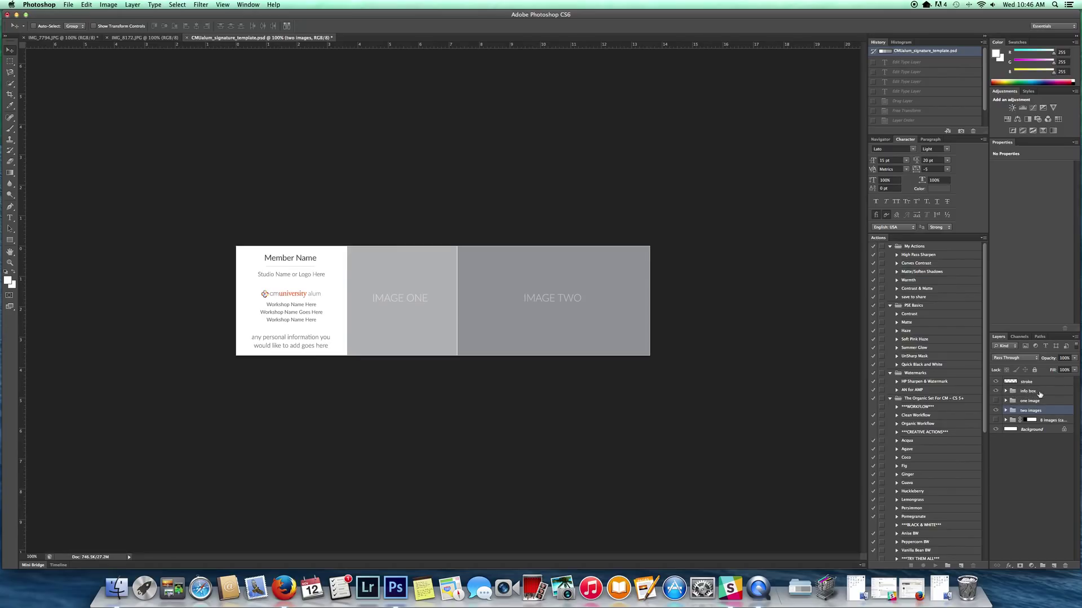
# Step: Expand the info box group and retype the Member Name text layer as the member's full name
pyautogui.click(1039, 393)
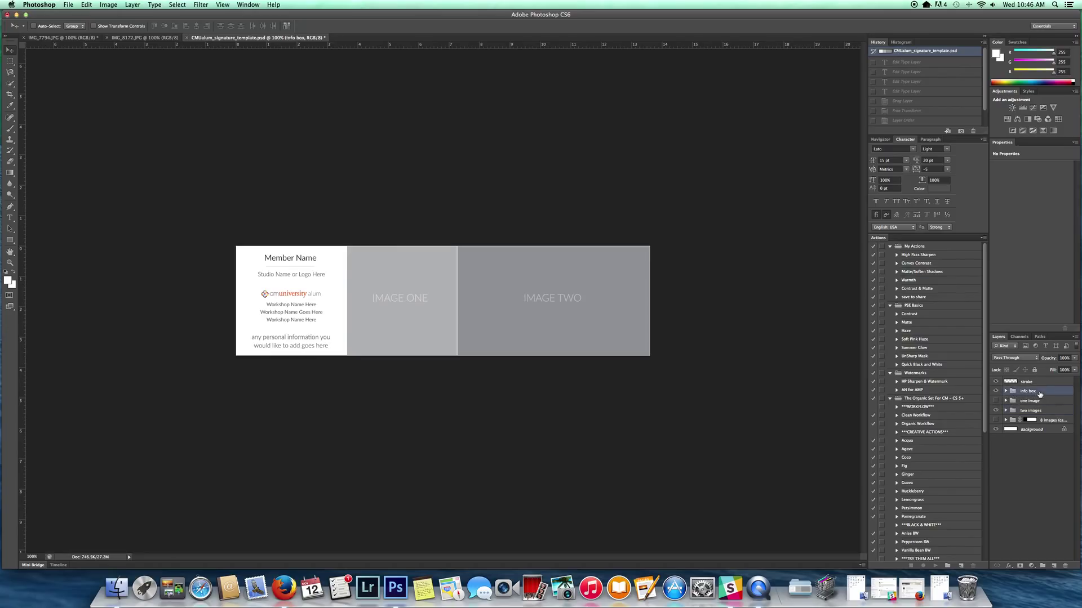
pyautogui.click(1006, 391)
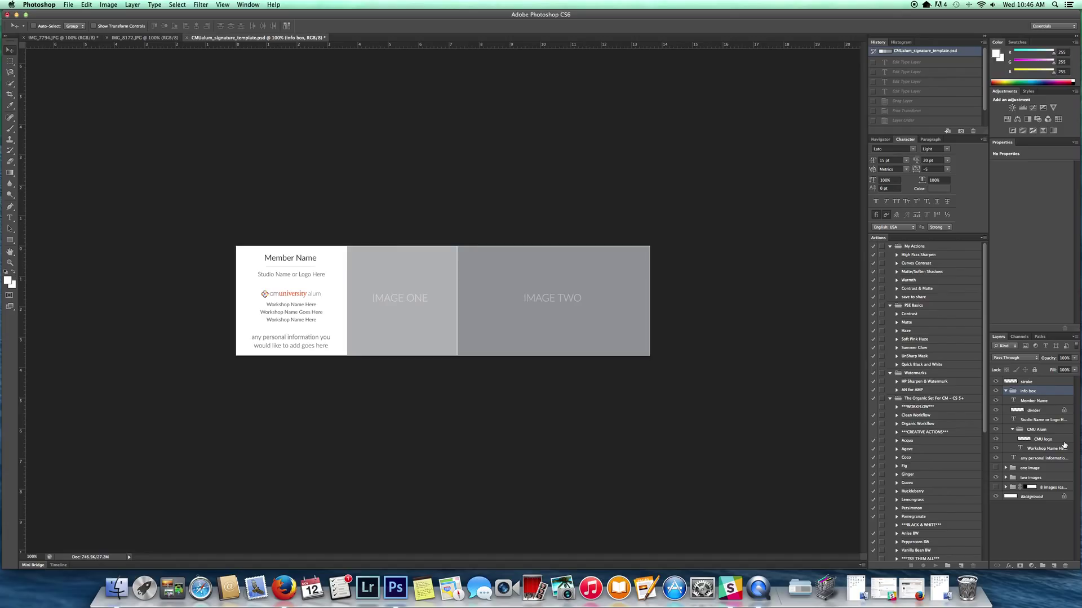
pyautogui.click(1032, 400)
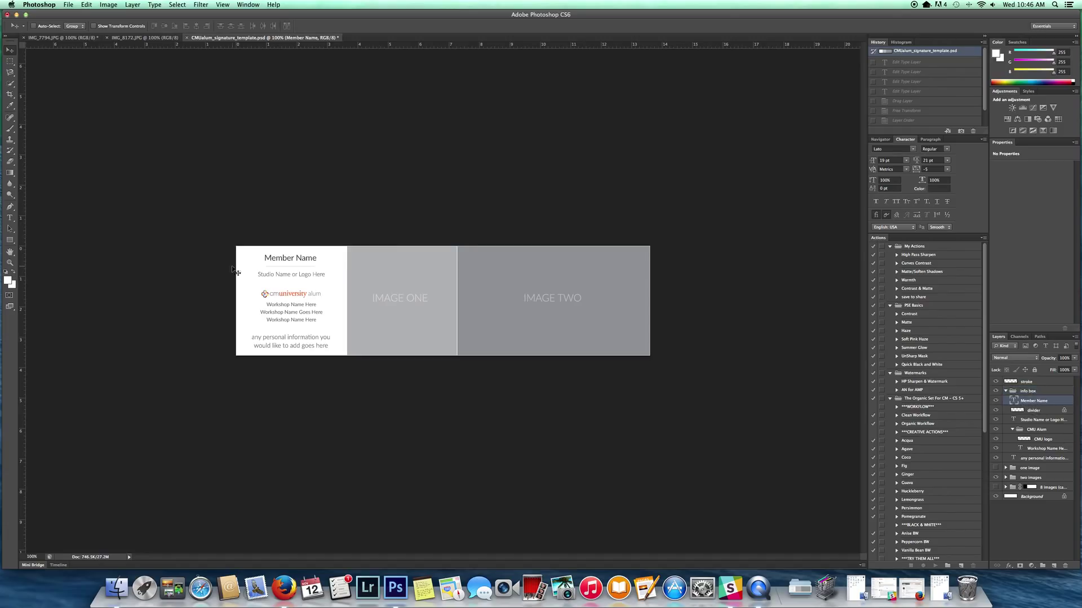
pyautogui.click(10, 219)
pyautogui.tripleClick(289, 257)
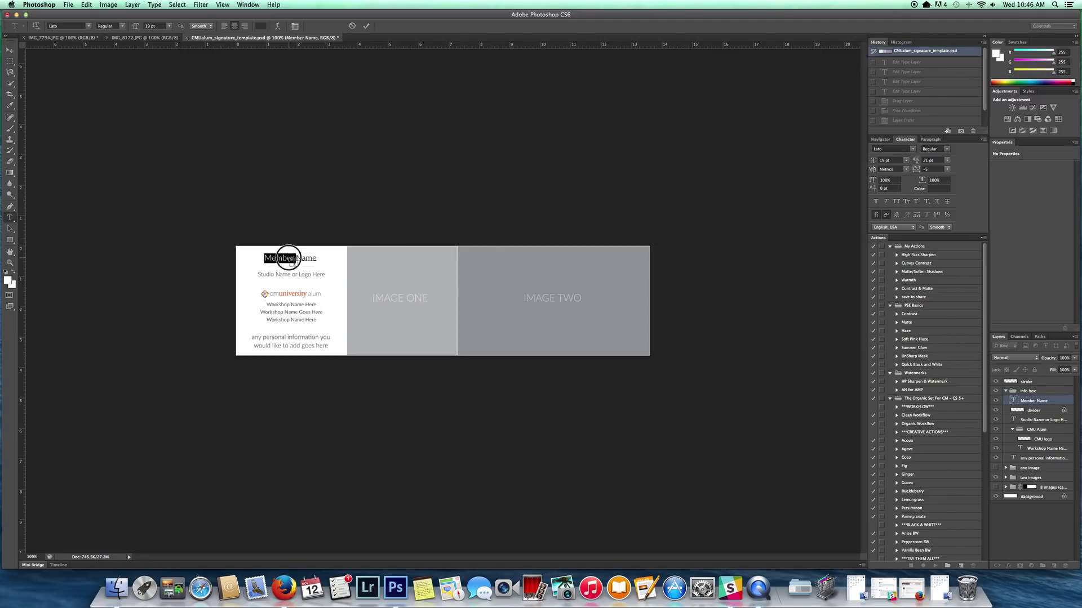
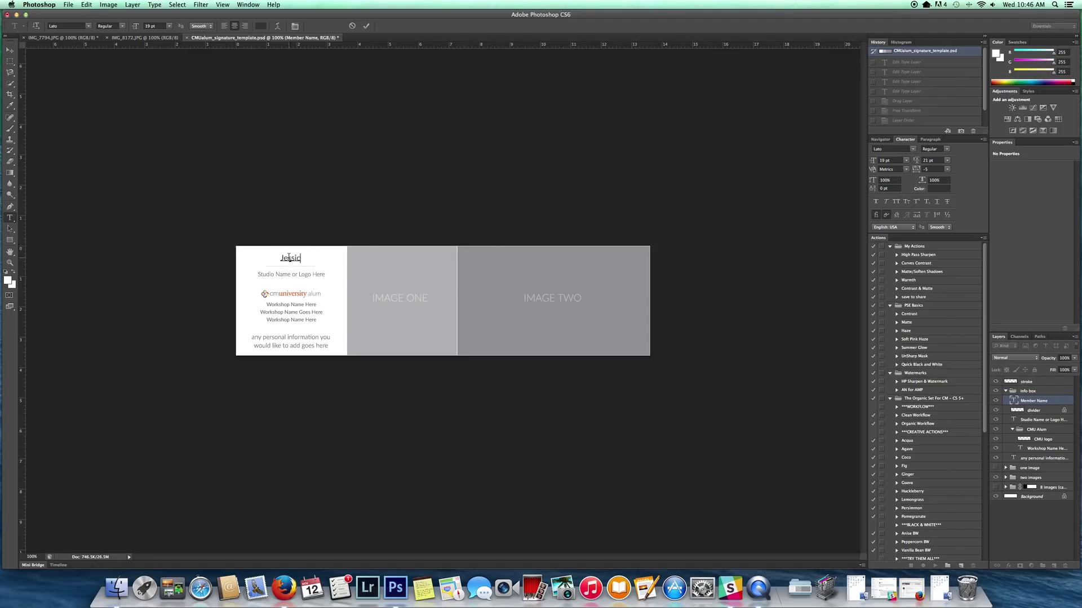
pyautogui.click(1038, 403)
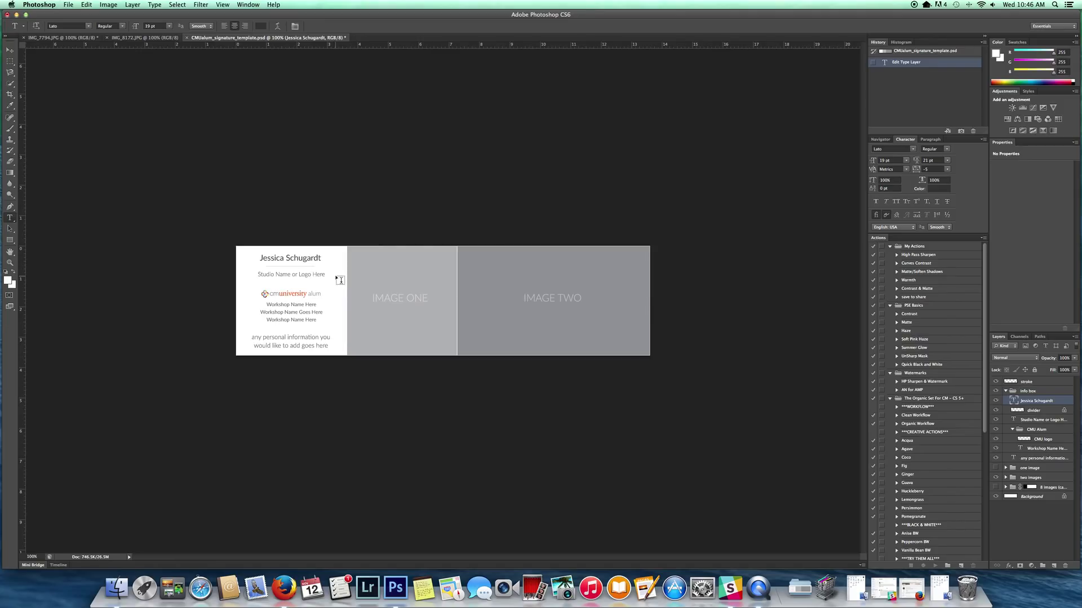
# Step: Retype the 'Studio Name or Logo Here' line as the member's photography studio name
pyautogui.click(1040, 420)
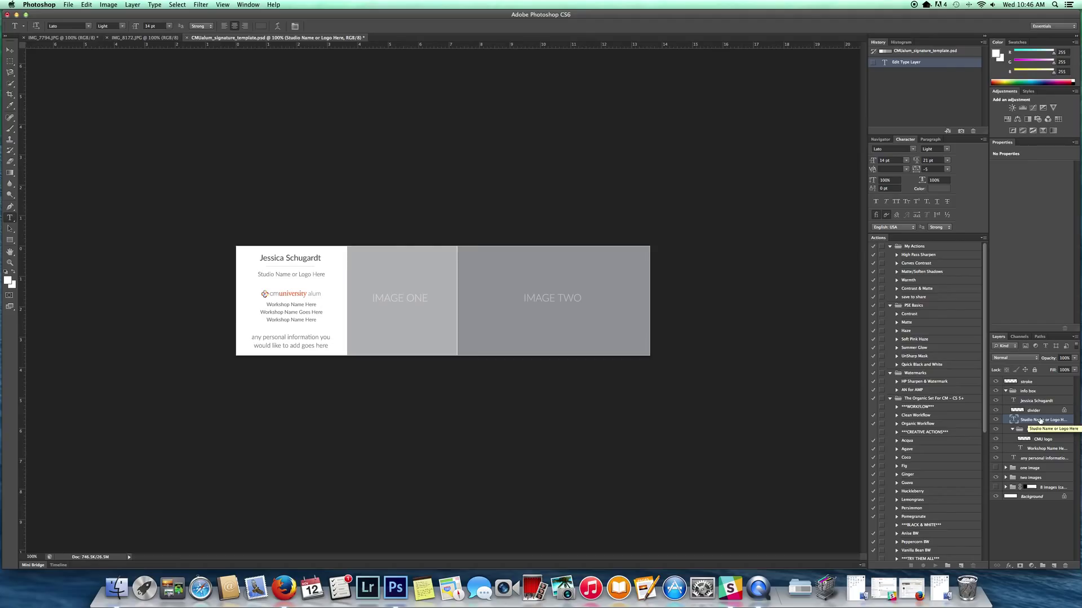
pyautogui.tripleClick(288, 274)
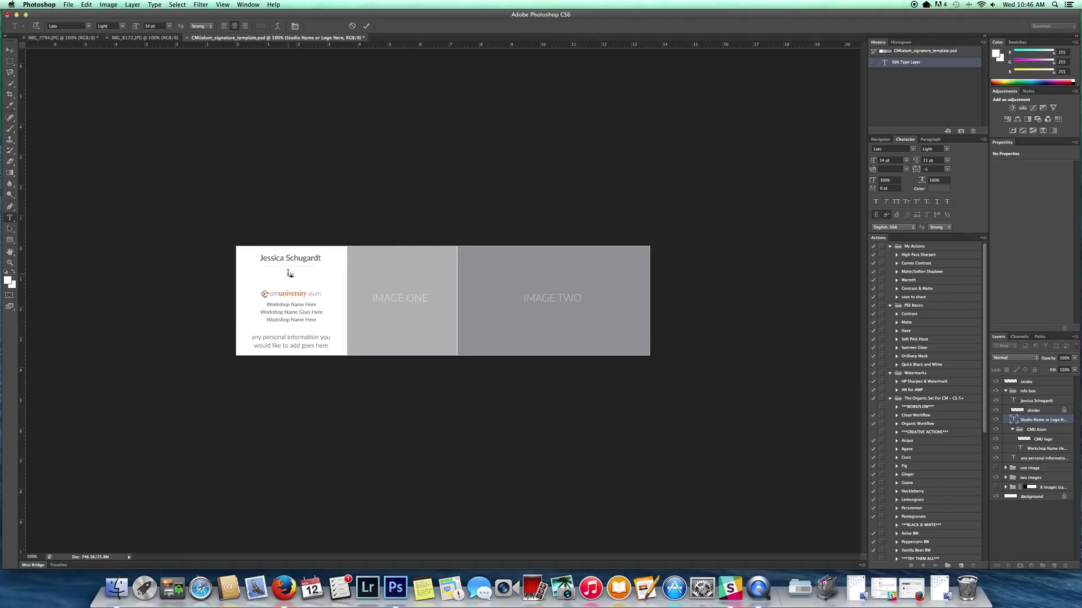
pyautogui.click(1045, 420)
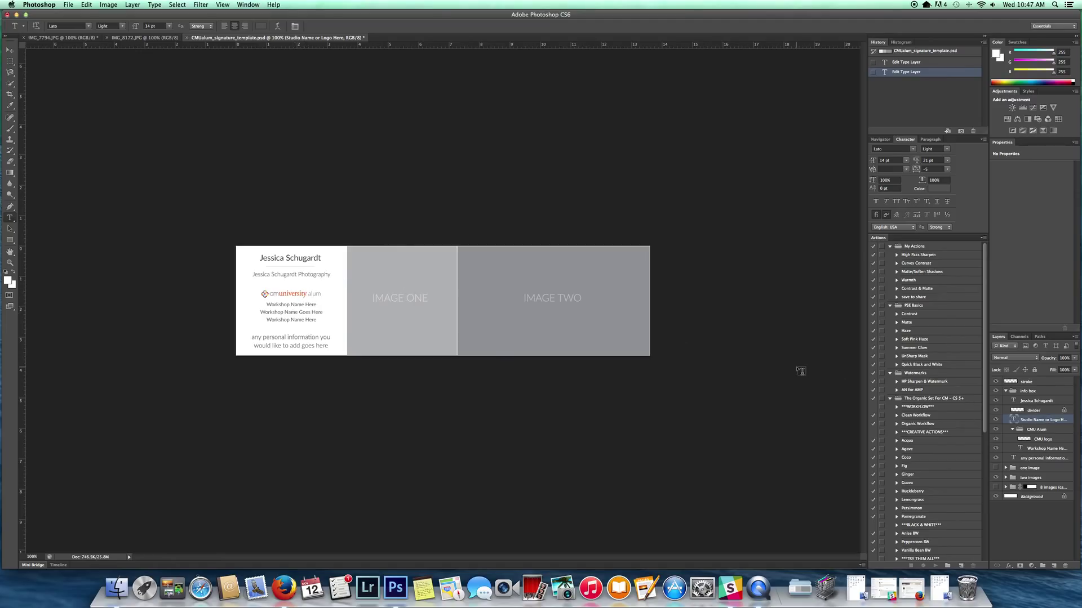
pyautogui.click(1057, 433)
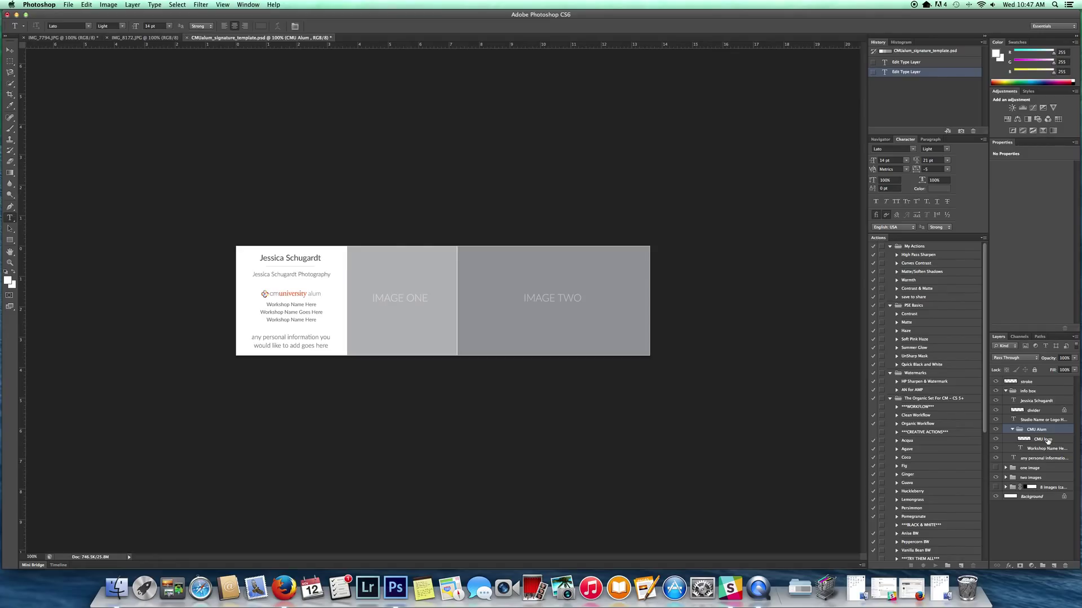
# Step: Change the first workshop line to 'Exploring Creative Photography', then hide and collapse the CMU Alum group
pyautogui.click(996, 441)
pyautogui.click(995, 440)
pyautogui.click(1038, 449)
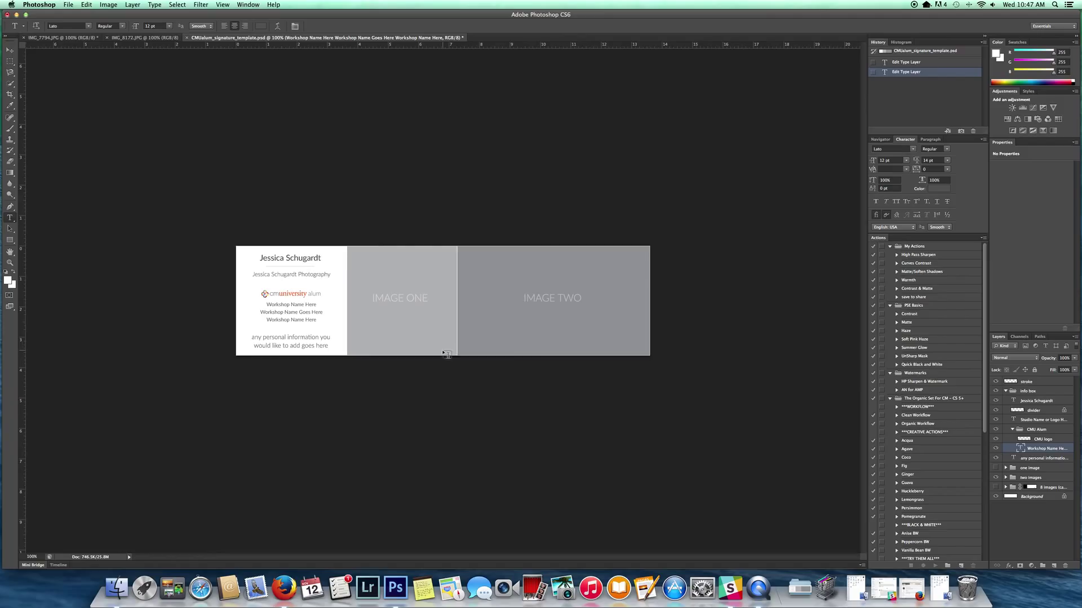
pyautogui.tripleClick(287, 305)
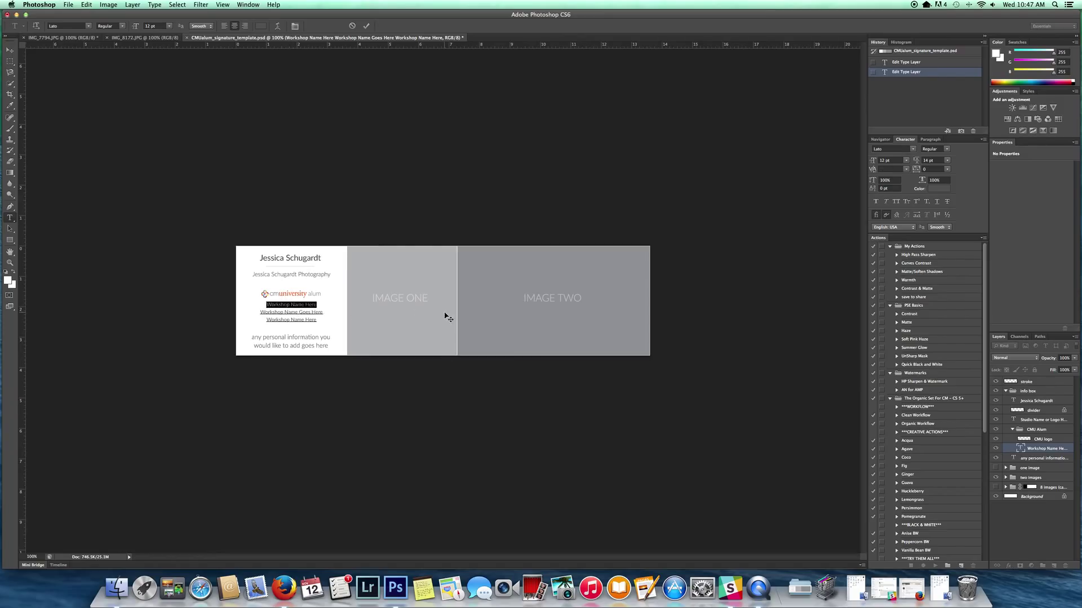
pyautogui.write('Exploring Creative Photography')
pyautogui.click(1021, 449)
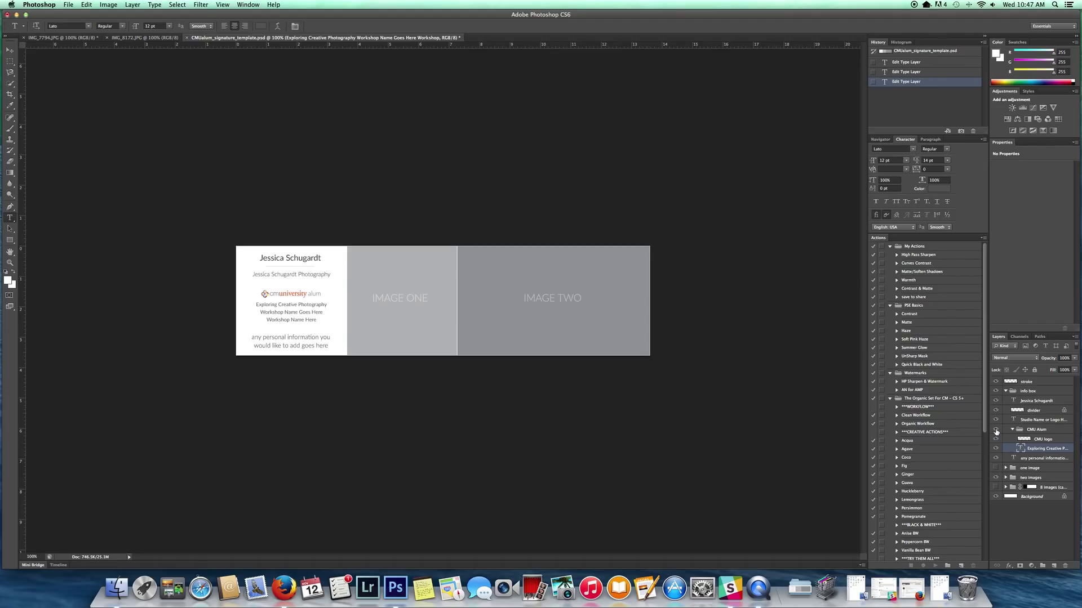
pyautogui.click(996, 431)
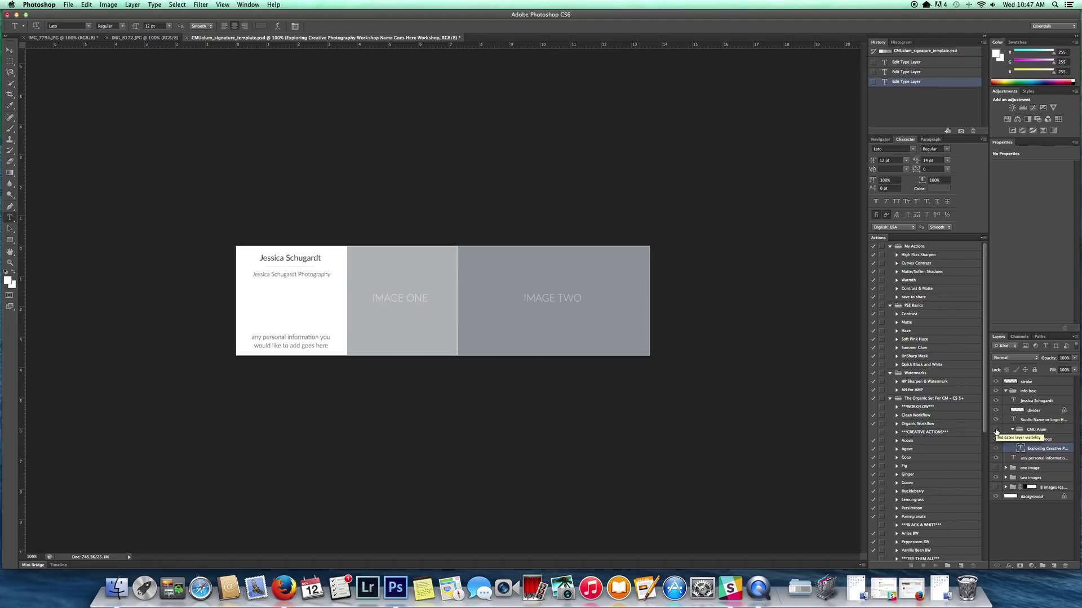
pyautogui.click(1012, 430)
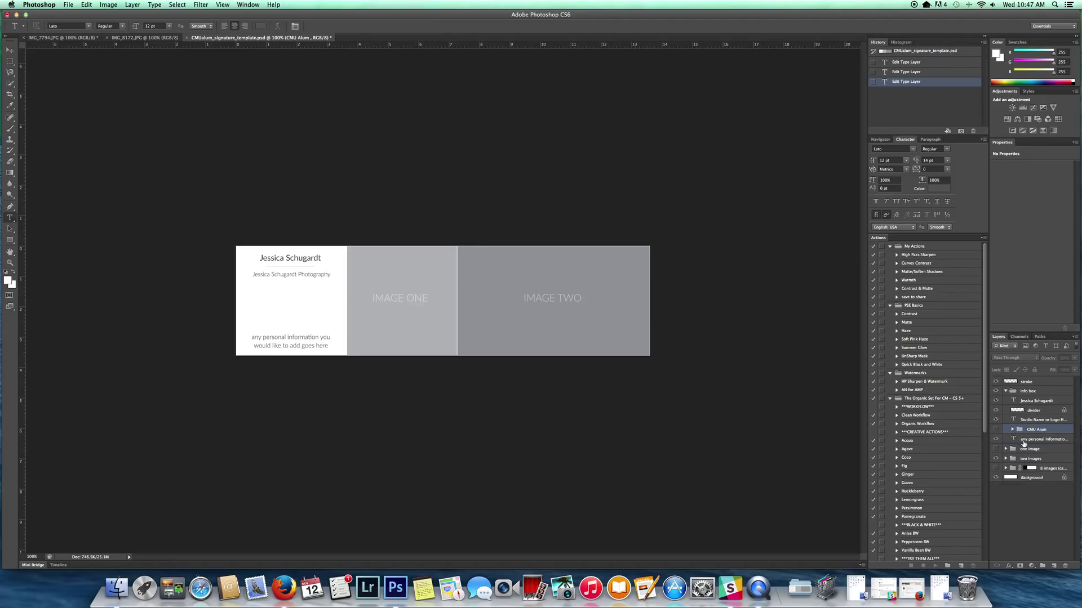
# Step: Delete the first personal-information line and replace the second with the member's website address
pyautogui.click(1023, 442)
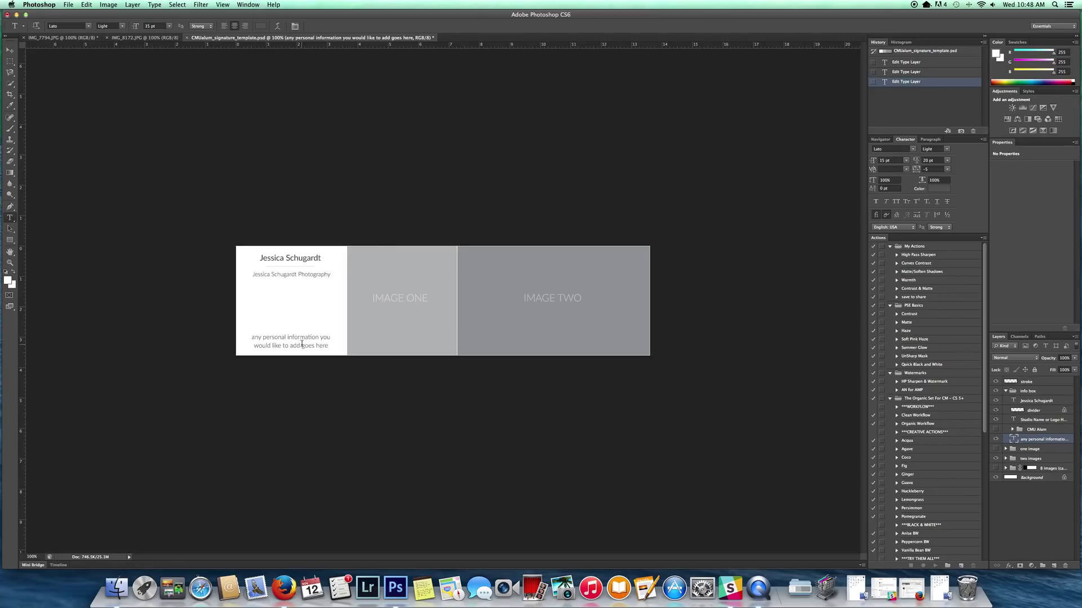
pyautogui.tripleClick(301, 339)
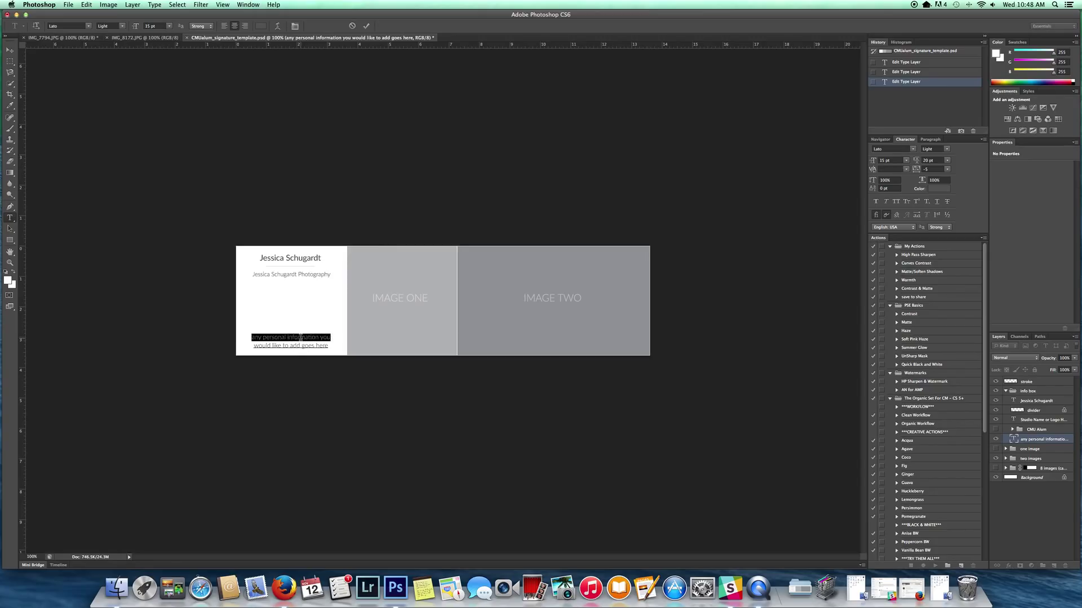
pyautogui.press('BackSpace')
pyautogui.tripleClick(293, 346)
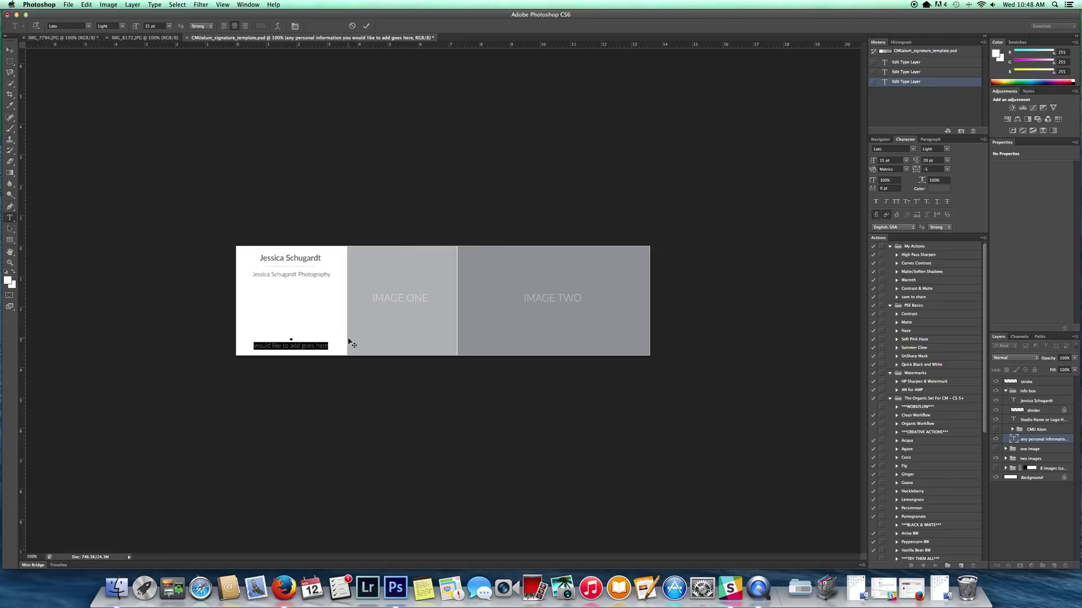
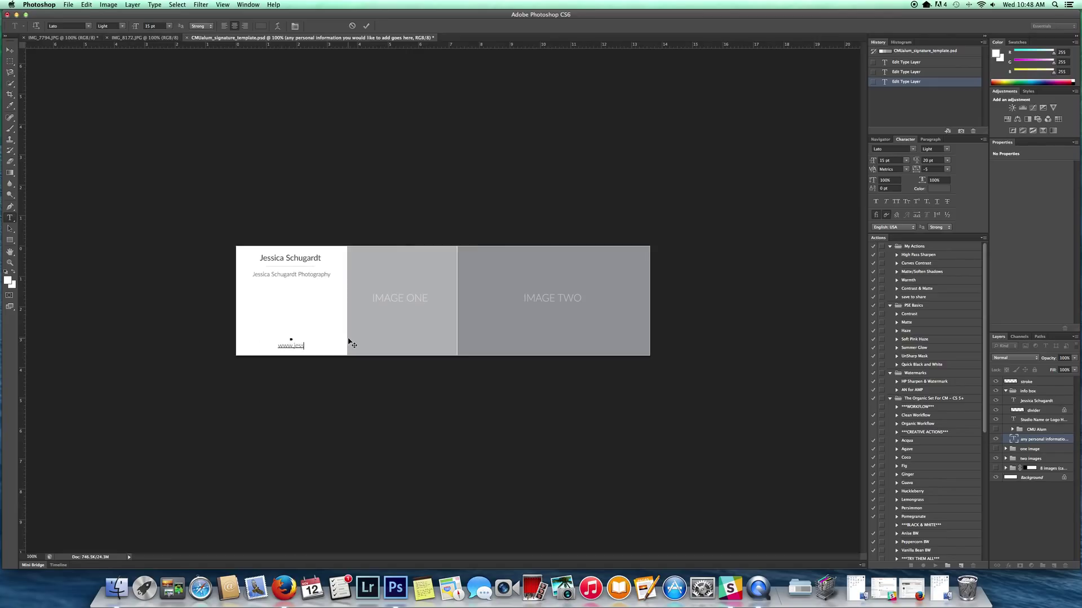
pyautogui.click(1056, 445)
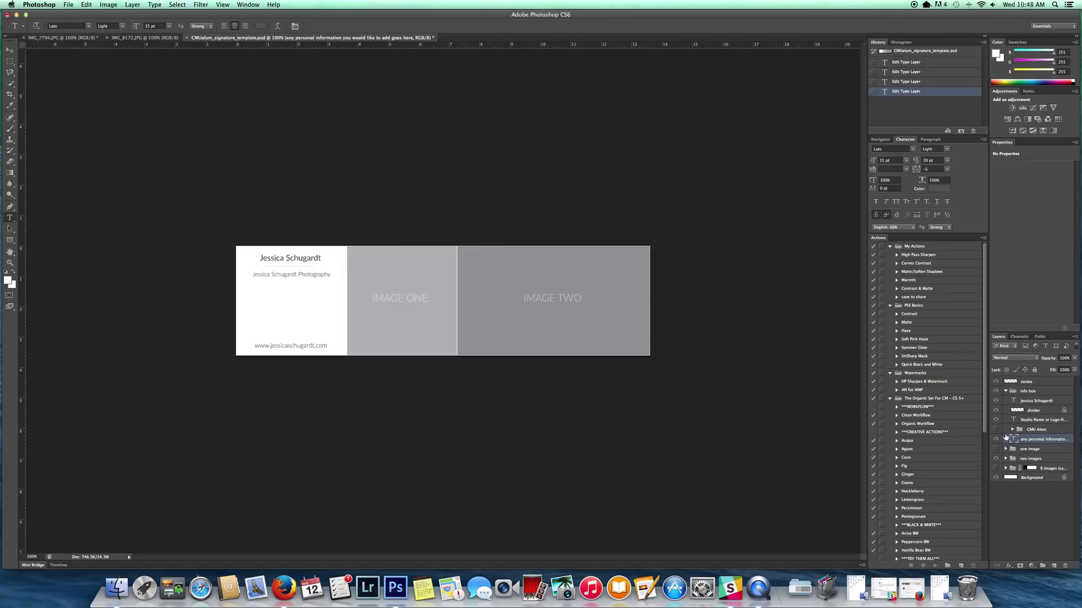
# Step: Show only the 'two images' layout group among the layout options and expand its layers
pyautogui.click(1006, 391)
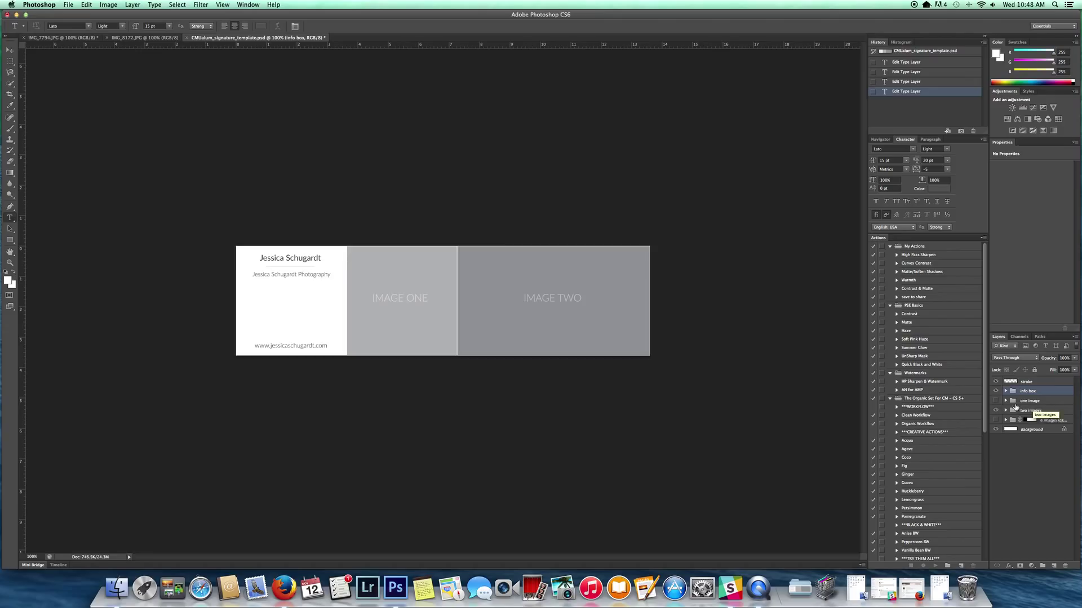
pyautogui.click(995, 410)
pyautogui.click(995, 400)
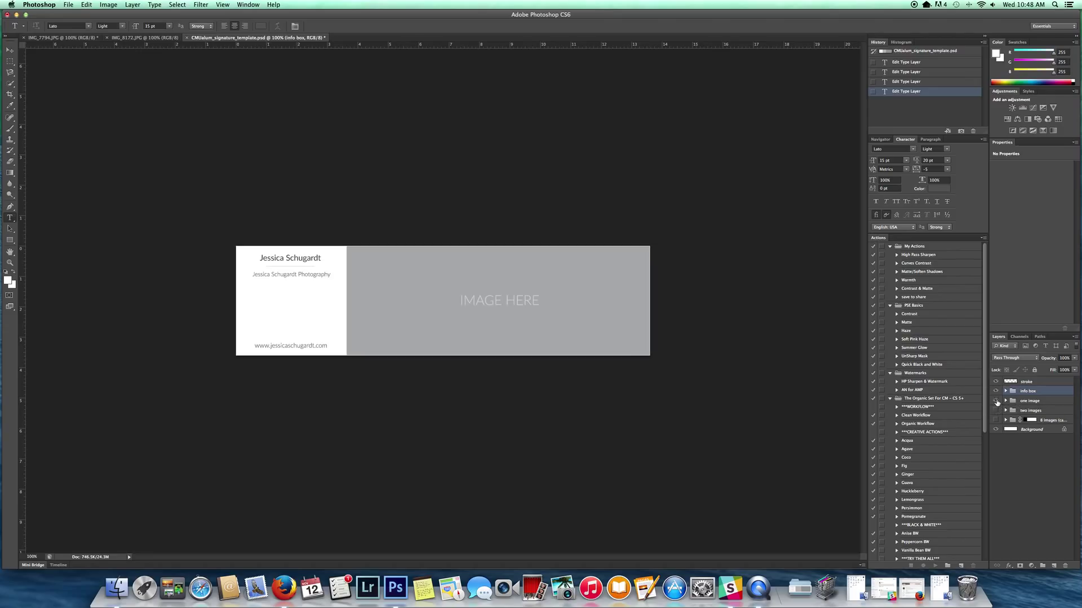
pyautogui.click(996, 400)
pyautogui.click(995, 410)
pyautogui.click(996, 410)
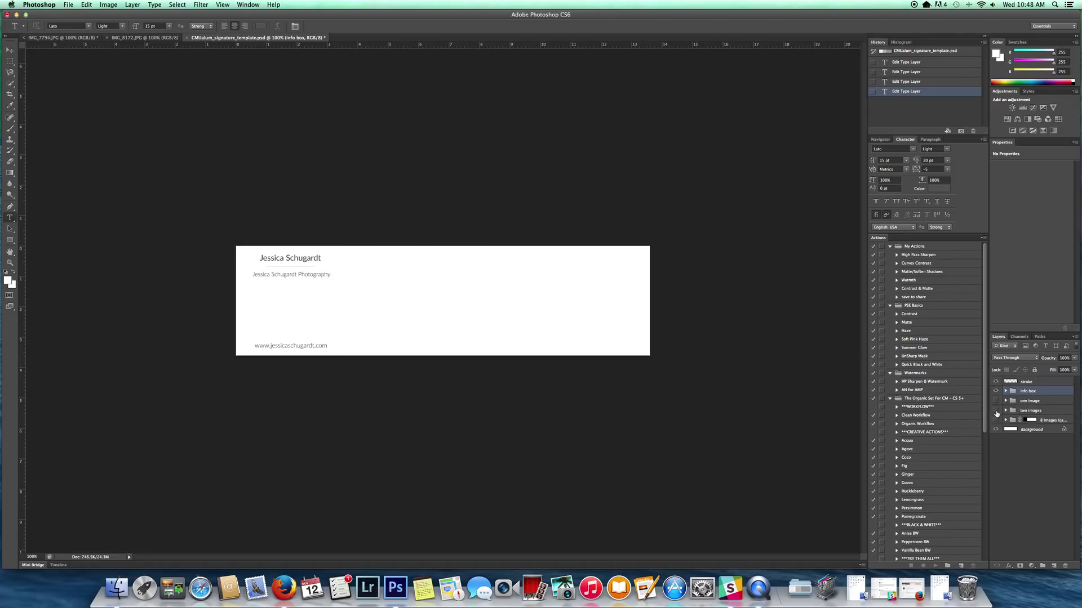
pyautogui.click(995, 420)
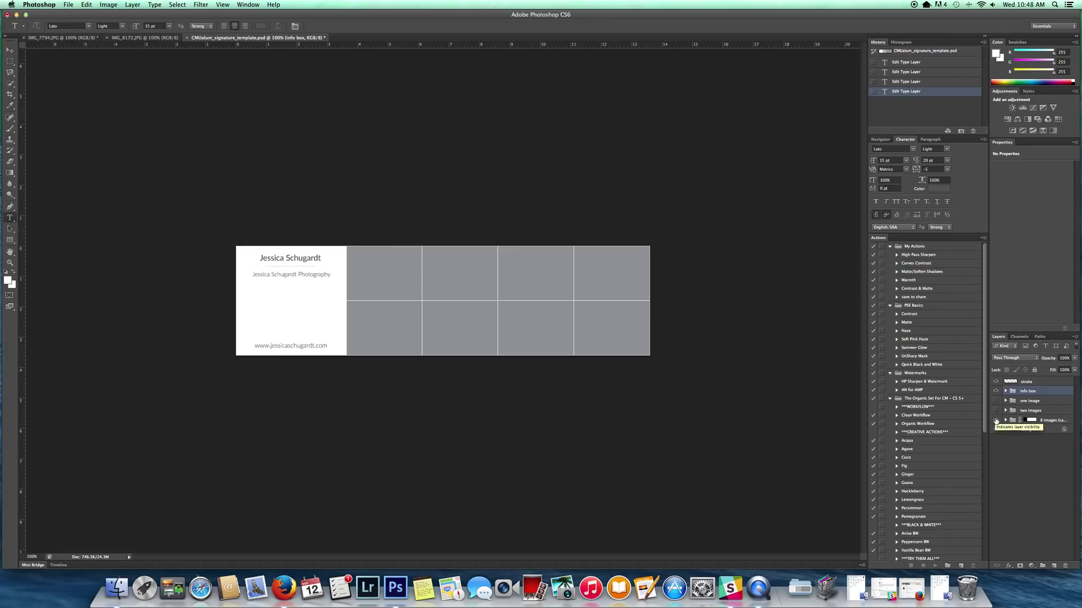
pyautogui.click(996, 420)
pyautogui.click(995, 410)
pyautogui.click(1005, 411)
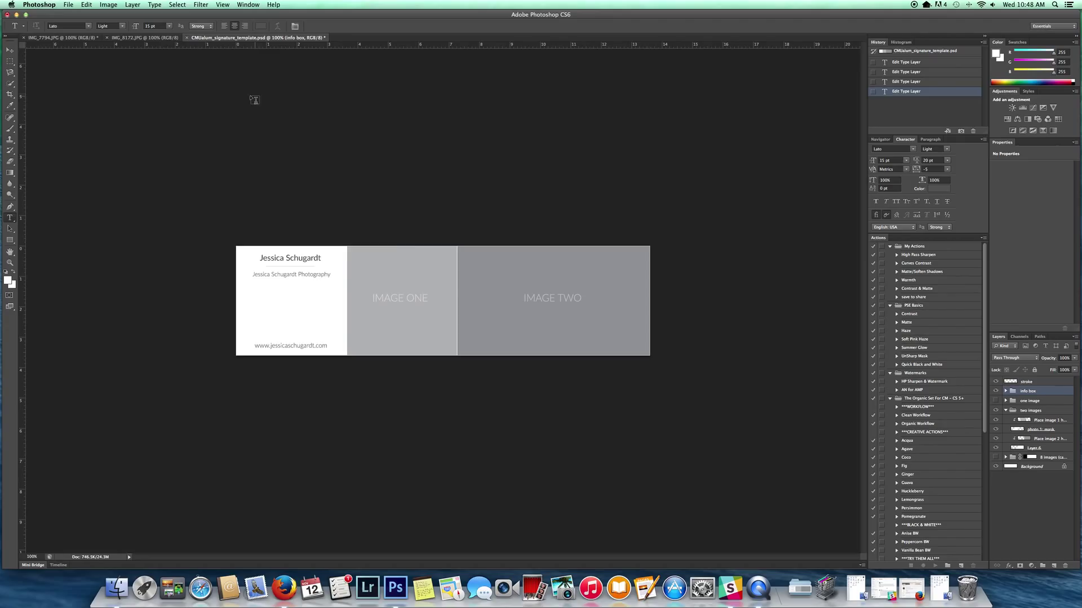
# Step: Drag the IMG_7794.JPG mother-and-daughter photo onto the signature template
pyautogui.click(59, 38)
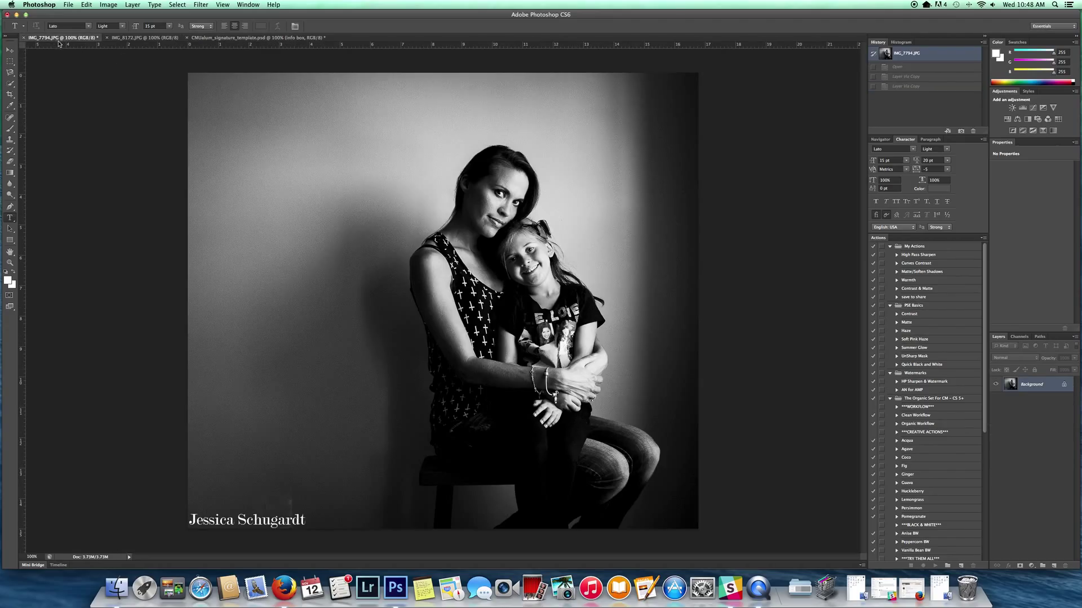
pyautogui.click(9, 51)
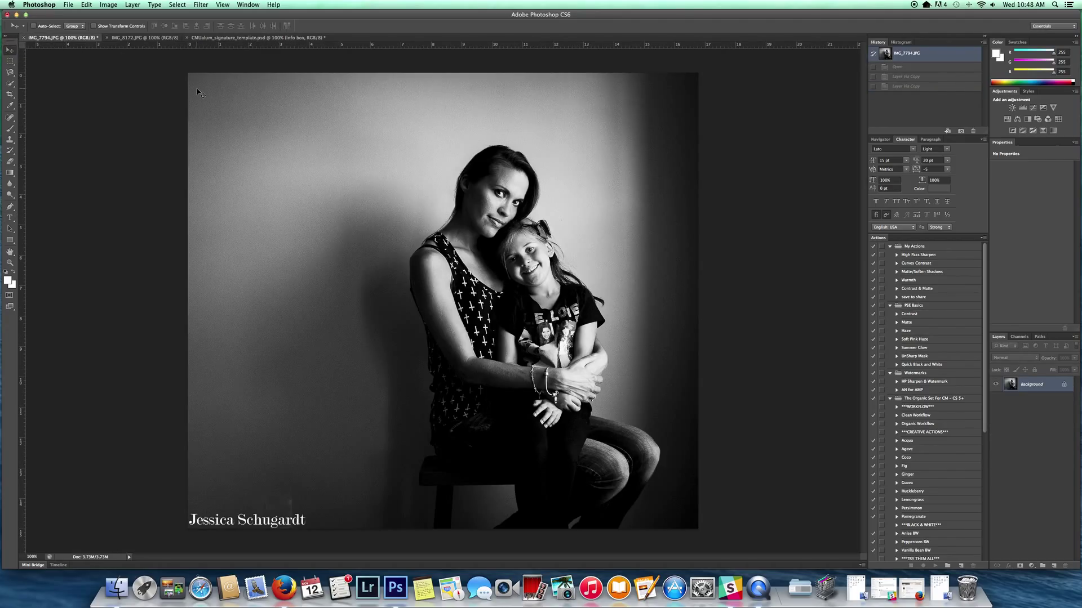
pyautogui.moveTo(261, 101); pyautogui.dragTo(313, 142)
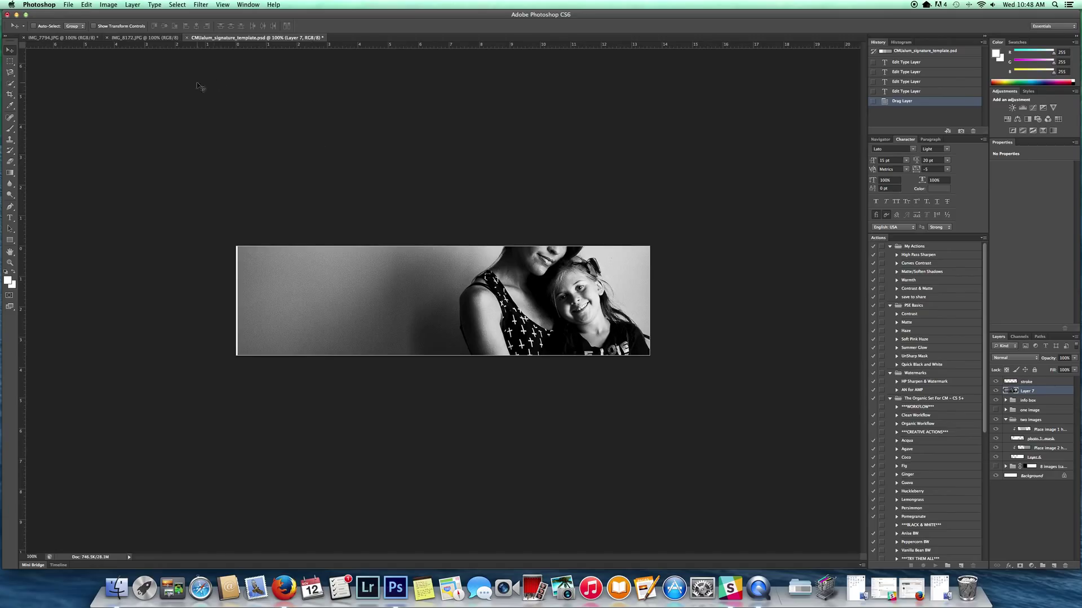
# Step: Scale the photo proportionally and position it over the IMAGE ONE slot beside the info box
pyautogui.click(87, 5)
pyautogui.moveTo(168, 193)
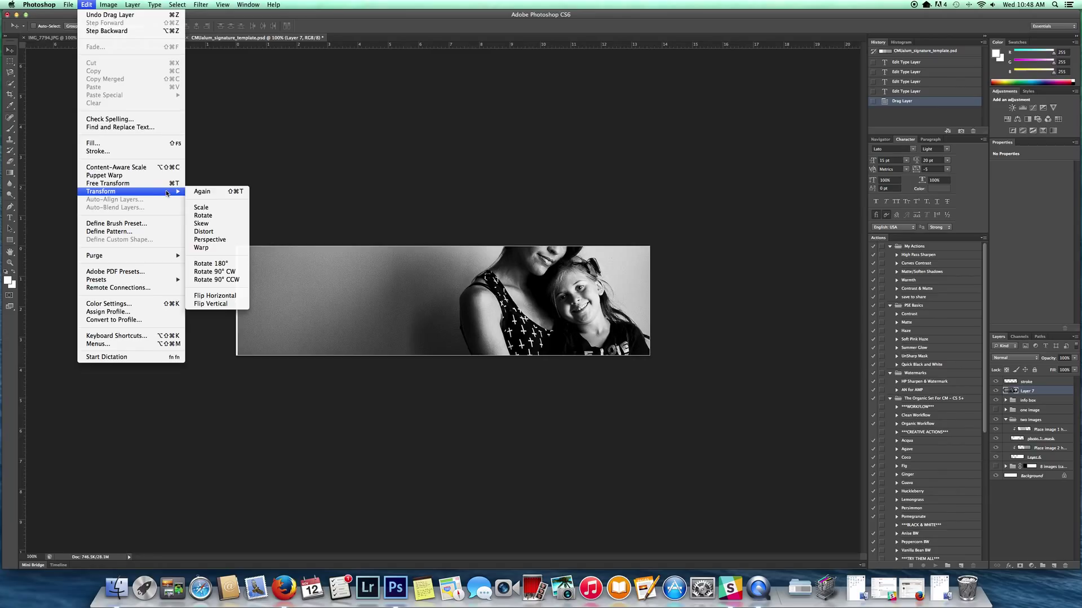
pyautogui.click(198, 208)
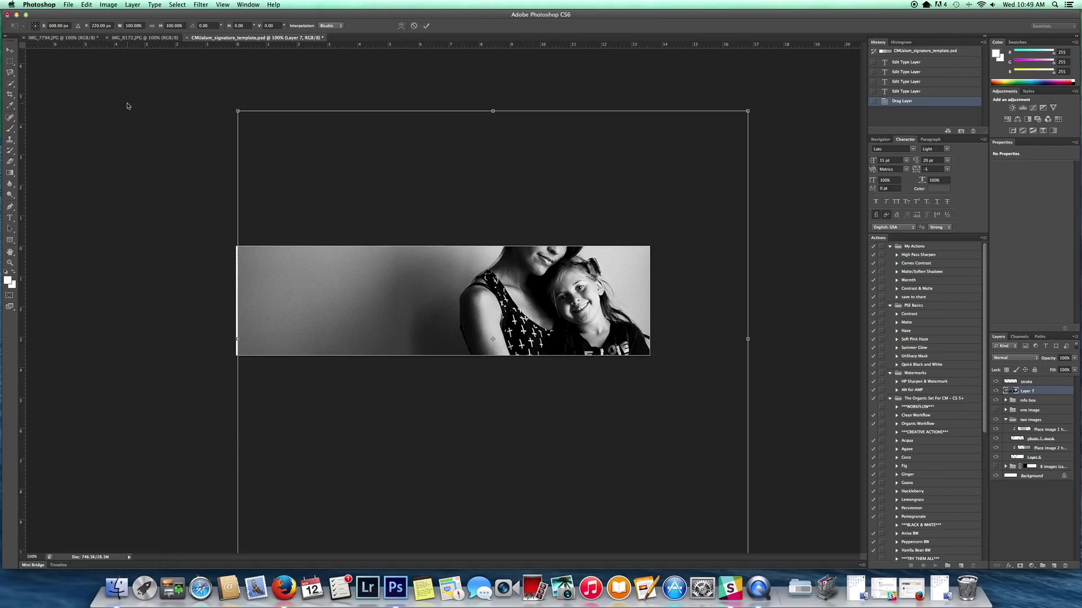
pyautogui.click(153, 26)
pyautogui.moveTo(241, 112); pyautogui.dragTo(583, 384)
pyautogui.moveTo(679, 454); pyautogui.dragTo(458, 280)
pyautogui.moveTo(529, 232); pyautogui.dragTo(464, 232)
pyautogui.moveTo(453, 272); pyautogui.dragTo(444, 271)
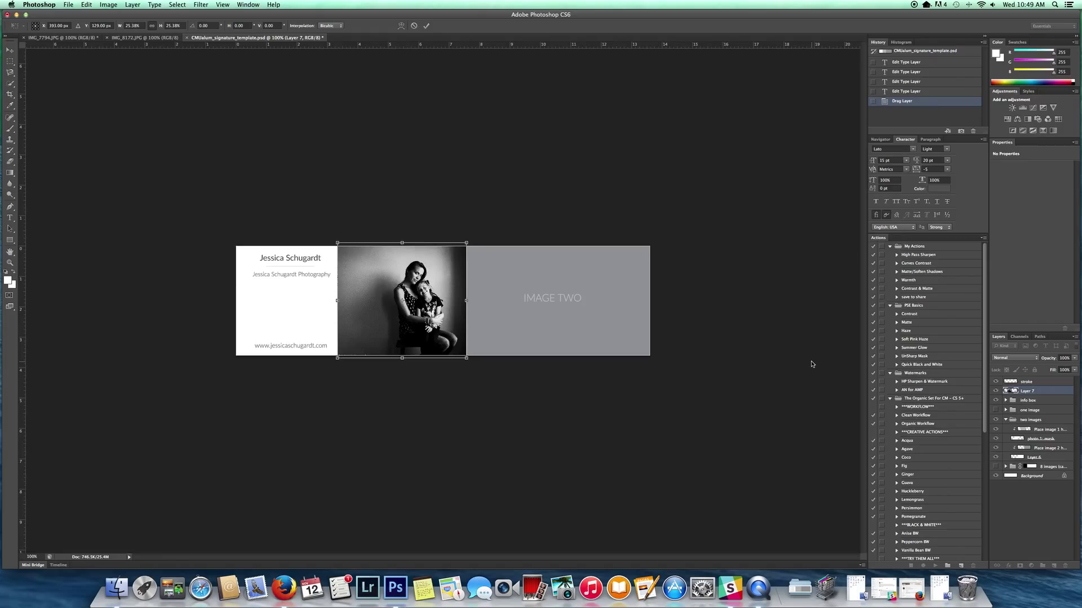
pyautogui.press('Return')
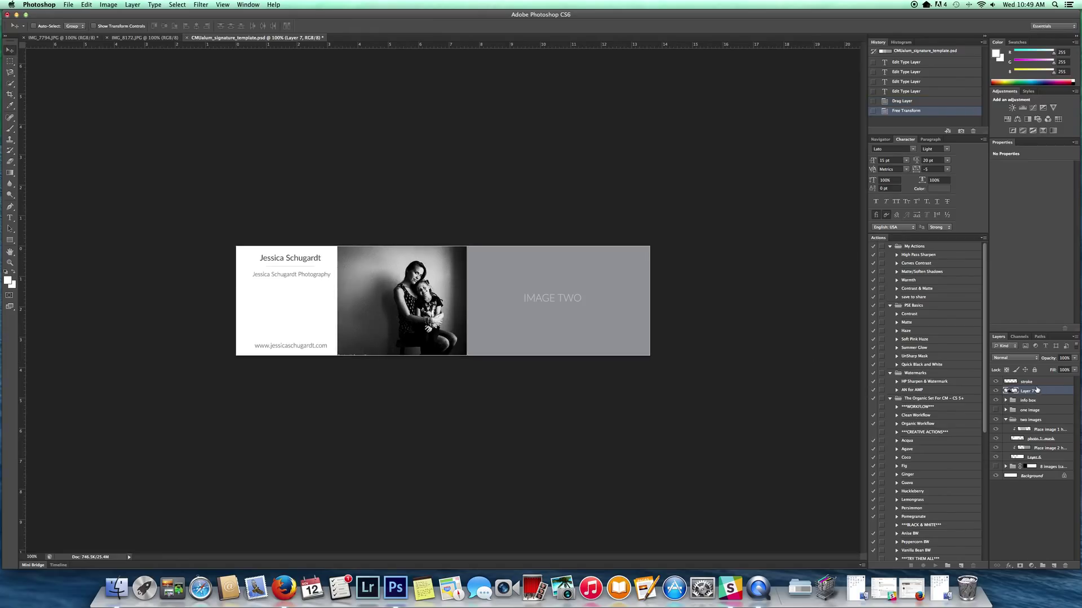
# Step: Move the portrait layer into the 'two images' group, clip it to IMAGE ONE, and adjust its framing
pyautogui.moveTo(1039, 392); pyautogui.dragTo(1038, 421)
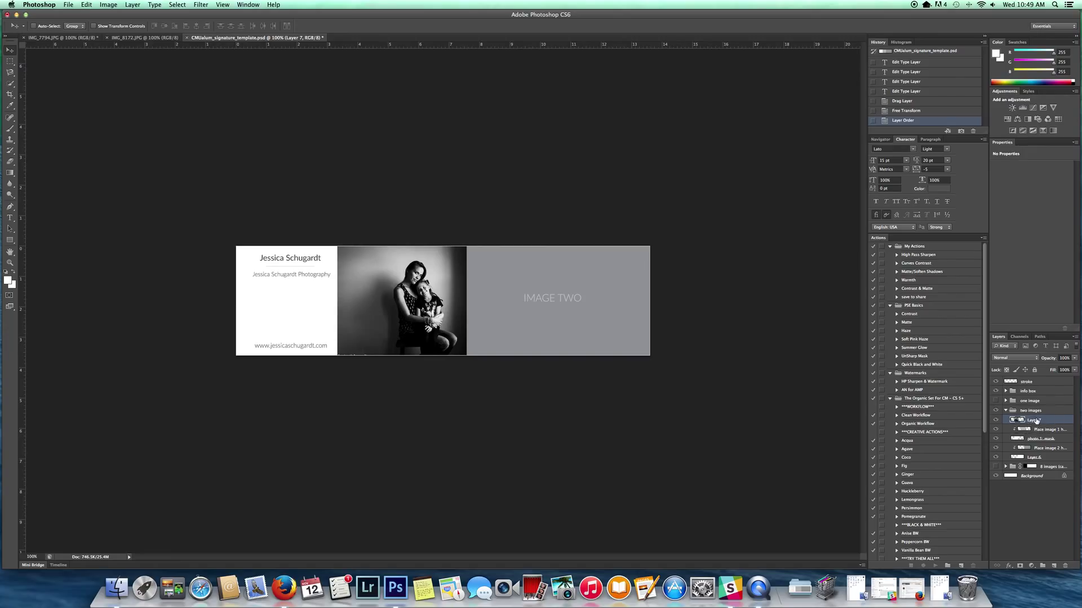
pyautogui.rightClick(1038, 420)
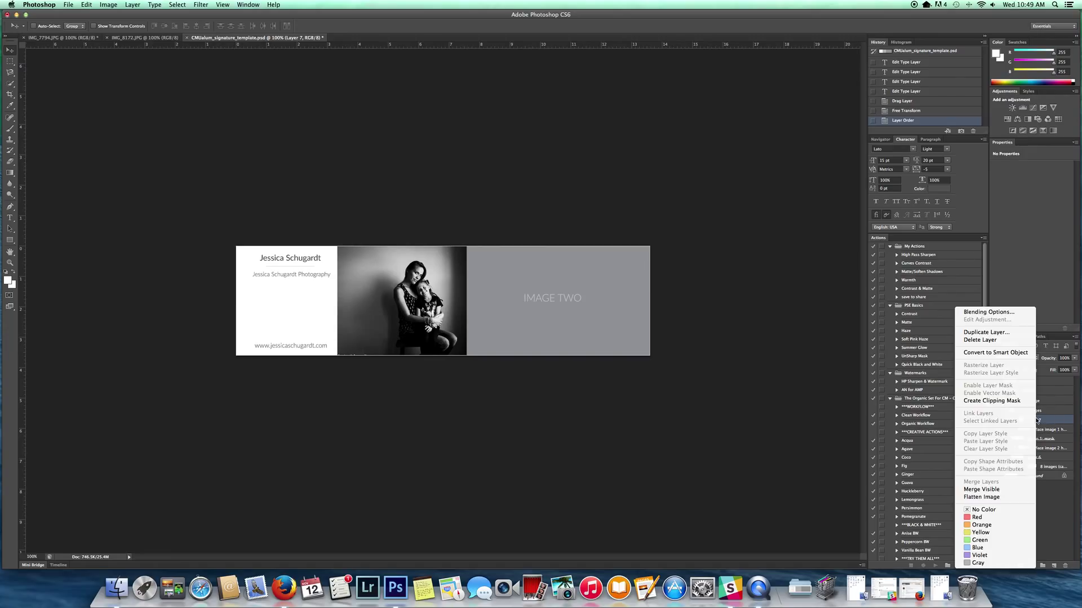
pyautogui.click(1017, 400)
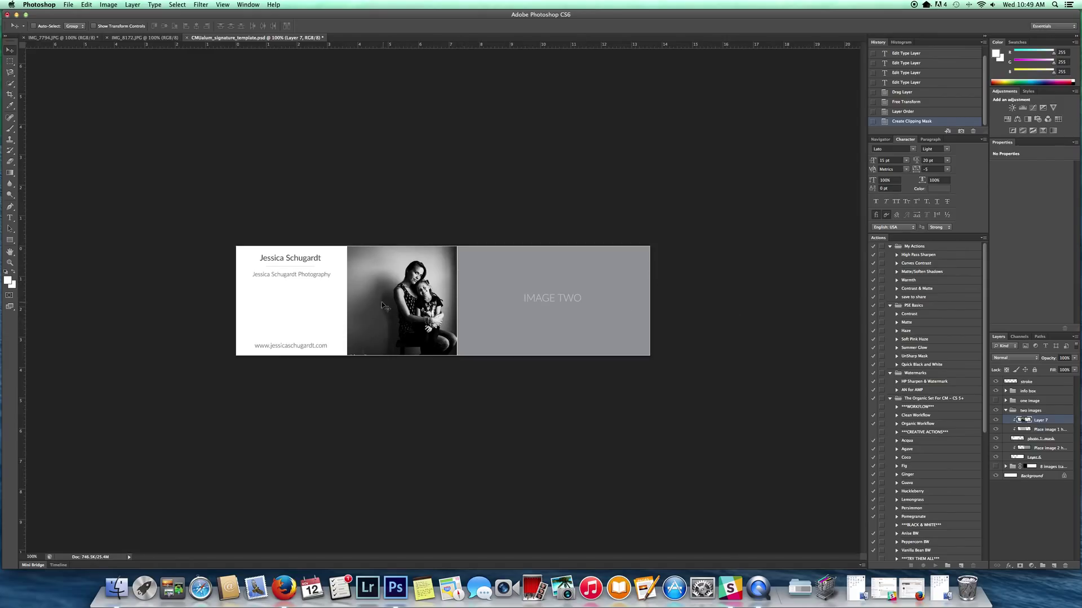
pyautogui.moveTo(408, 307); pyautogui.dragTo(411, 301)
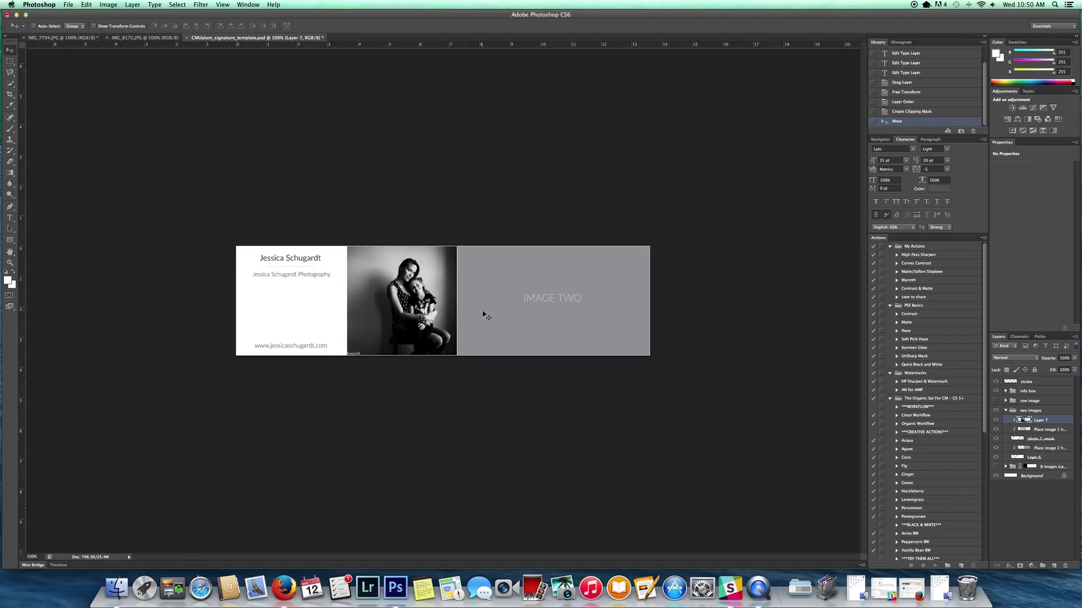
pyautogui.moveTo(483, 309); pyautogui.dragTo(483, 311)
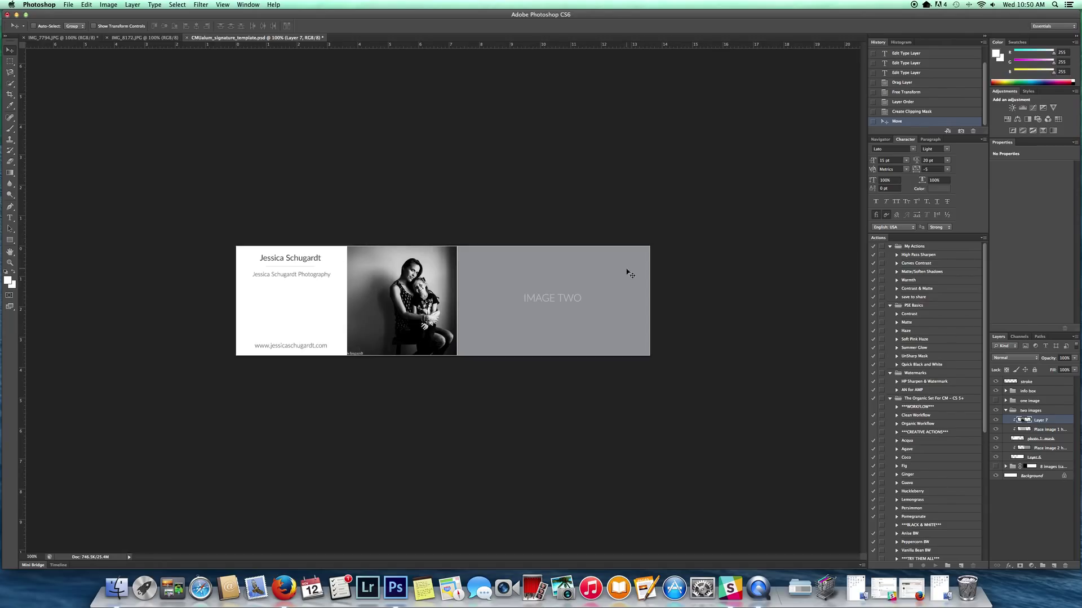
# Step: Bring the IMG_8172.JPG window photo into the template and scale it over the IMAGE TWO slot
pyautogui.click(132, 38)
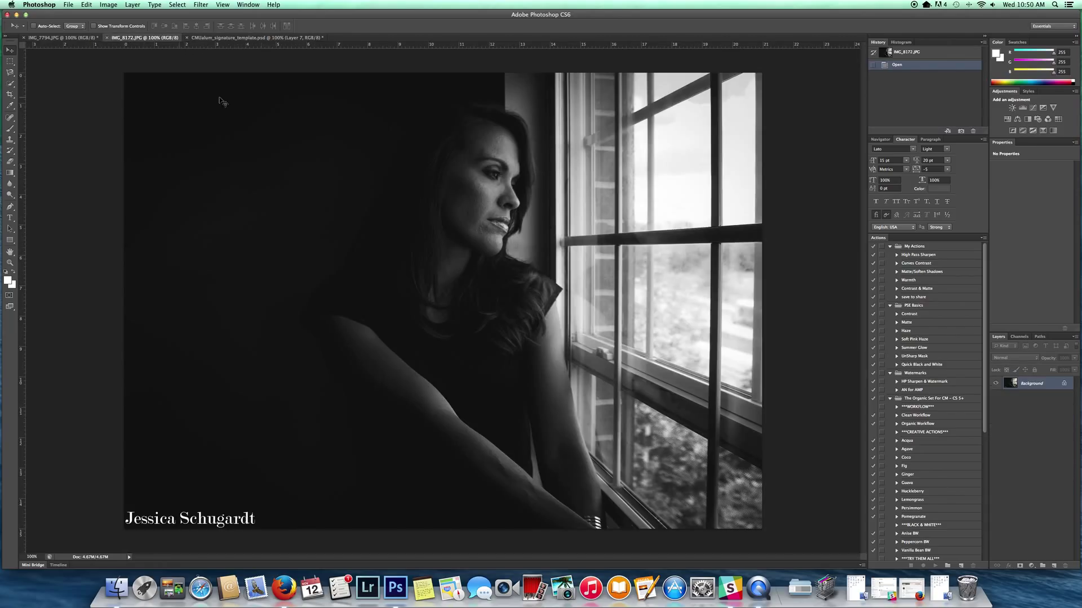
pyautogui.moveTo(259, 101); pyautogui.dragTo(339, 106)
pyautogui.click(88, 5)
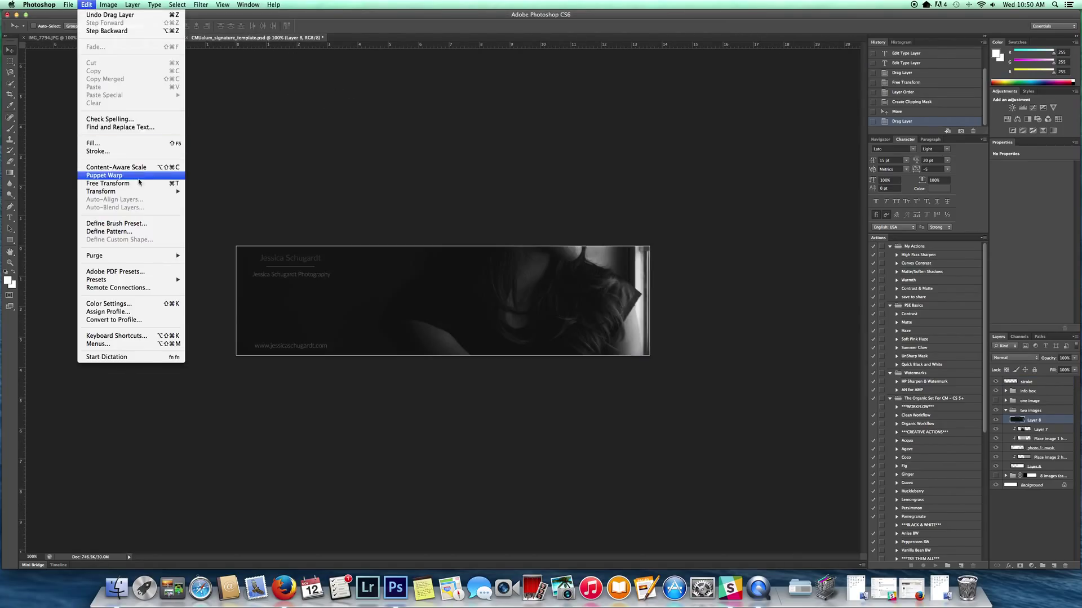
pyautogui.moveTo(153, 192)
pyautogui.click(194, 206)
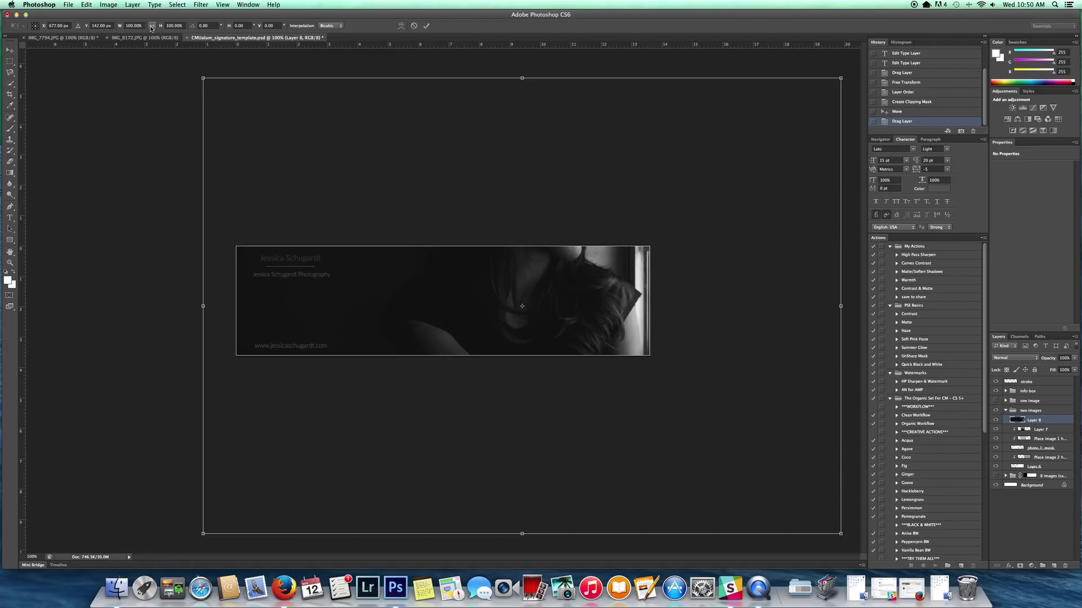
pyautogui.moveTo(202, 78); pyautogui.dragTo(643, 313)
pyautogui.moveTo(683, 392); pyautogui.dragTo(529, 253)
pyautogui.moveTo(686, 233); pyautogui.dragTo(625, 268)
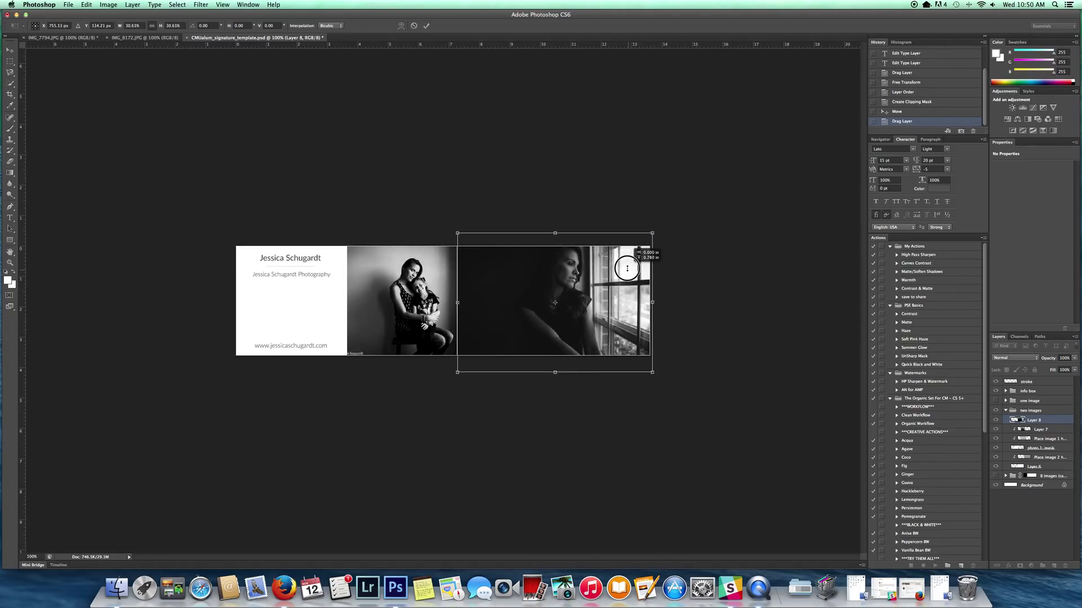
pyautogui.press('Return')
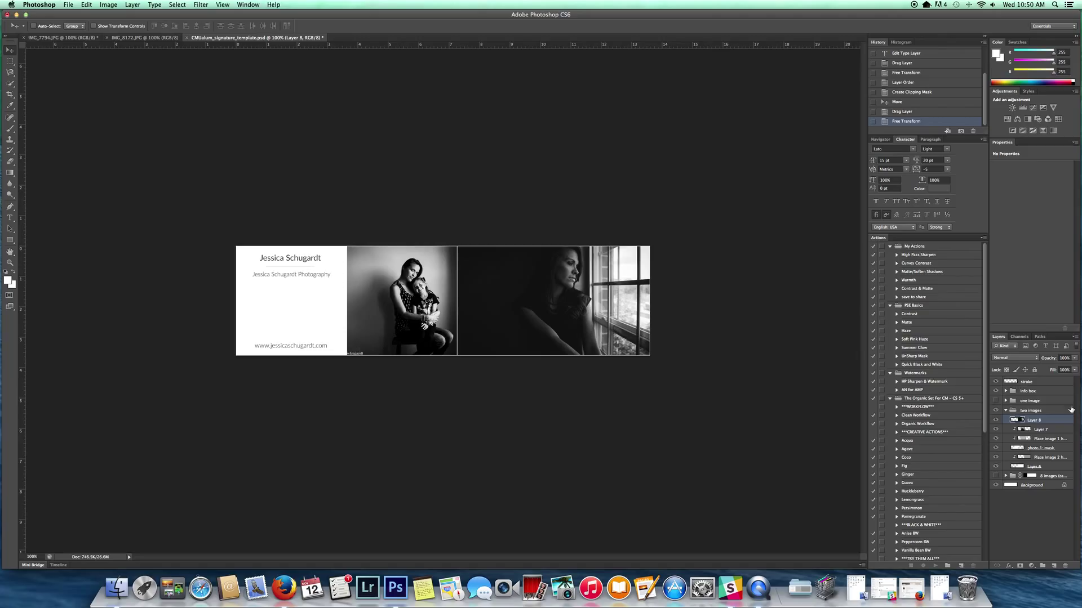
# Step: Place the photo layer above the second frame, clip it to IMAGE TWO, and reposition it
pyautogui.click(1048, 429)
pyautogui.moveTo(1048, 428); pyautogui.dragTo(1049, 451)
pyautogui.rightClick(1049, 450)
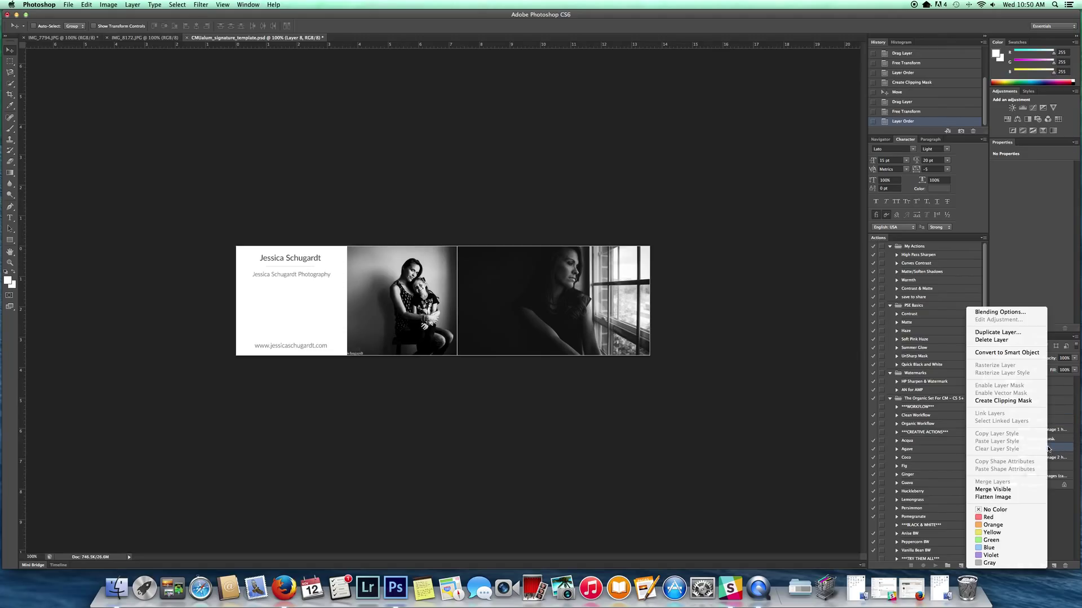
pyautogui.click(1013, 400)
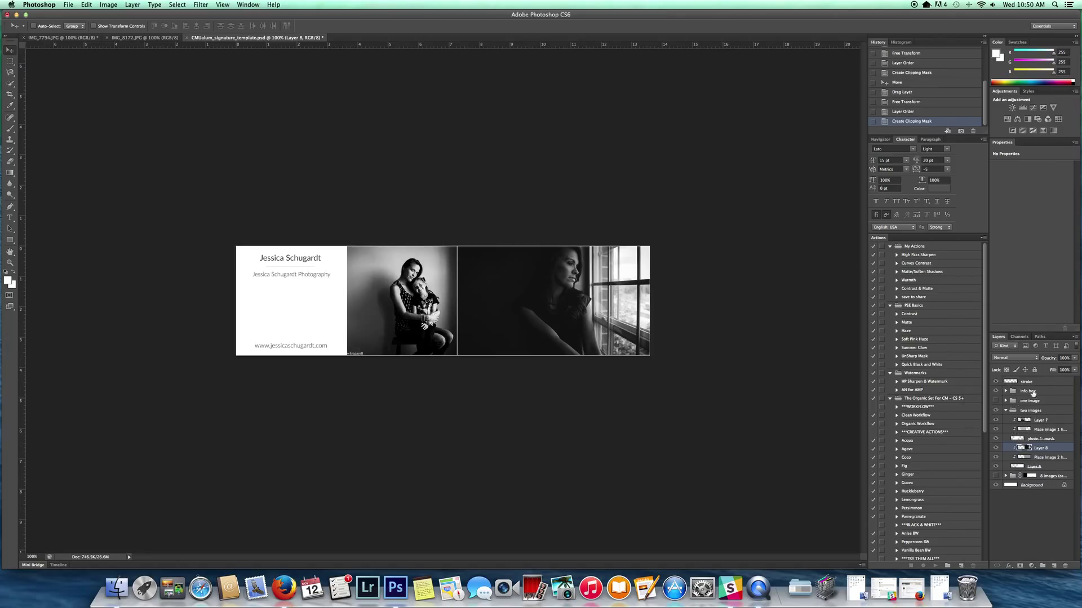
pyautogui.moveTo(603, 288); pyautogui.dragTo(604, 301)
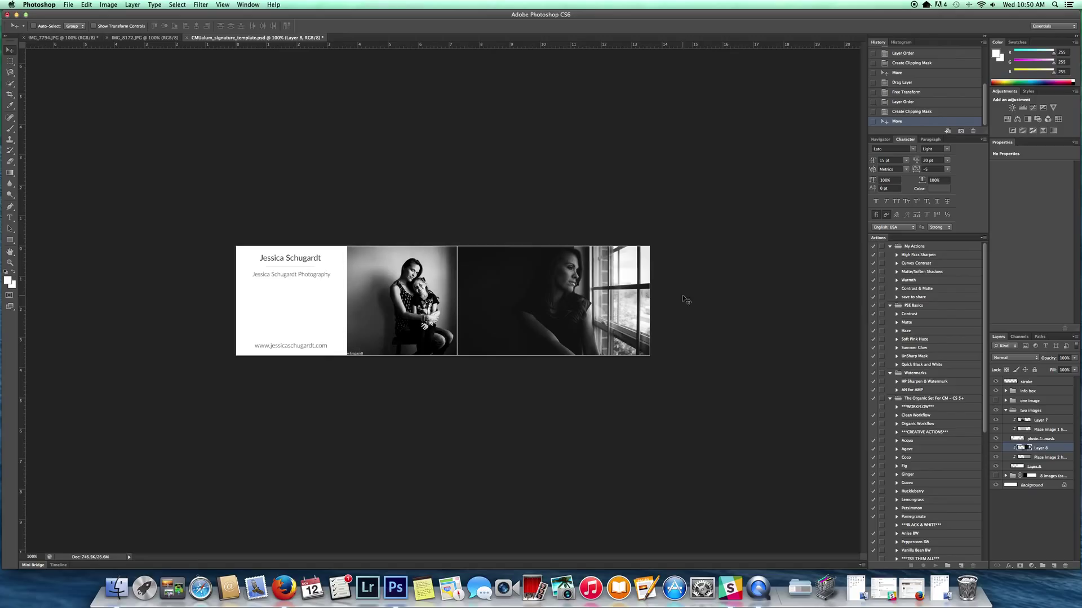